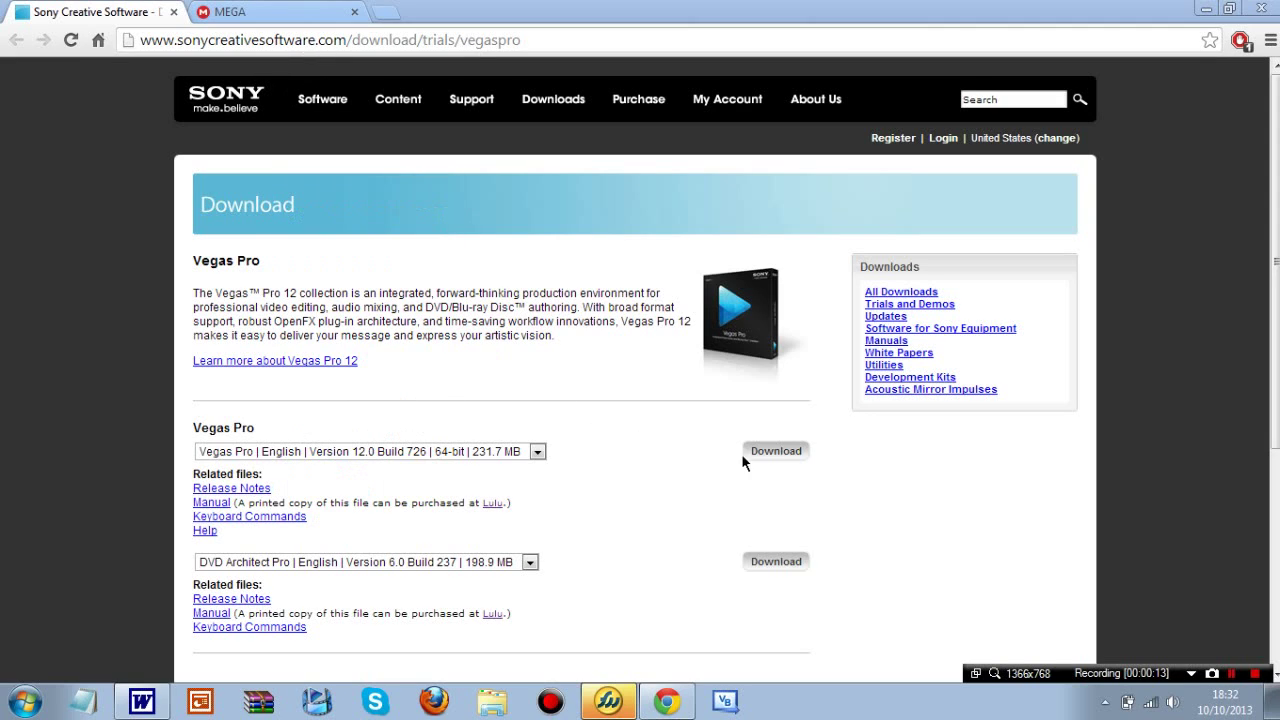
Select the English 64-bit Vegas Pro 12.0 version and request its trial download
click(478, 449)
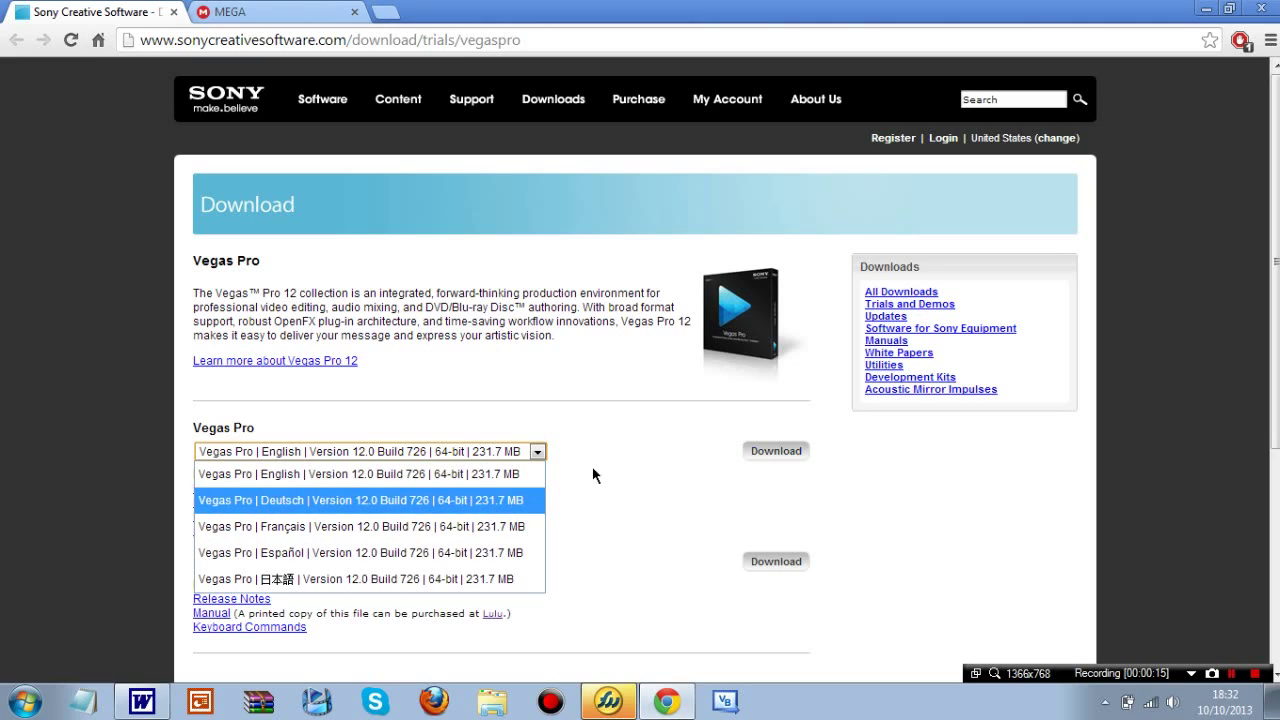
click(480, 474)
click(800, 452)
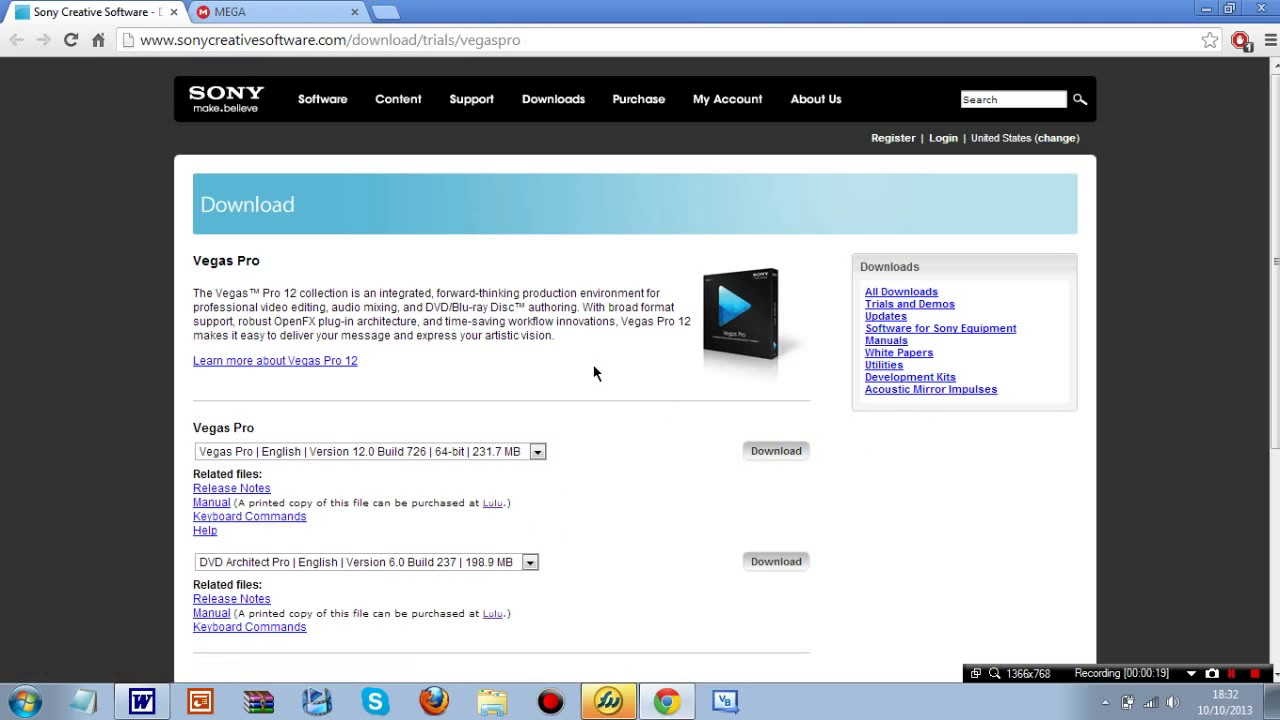
click(778, 456)
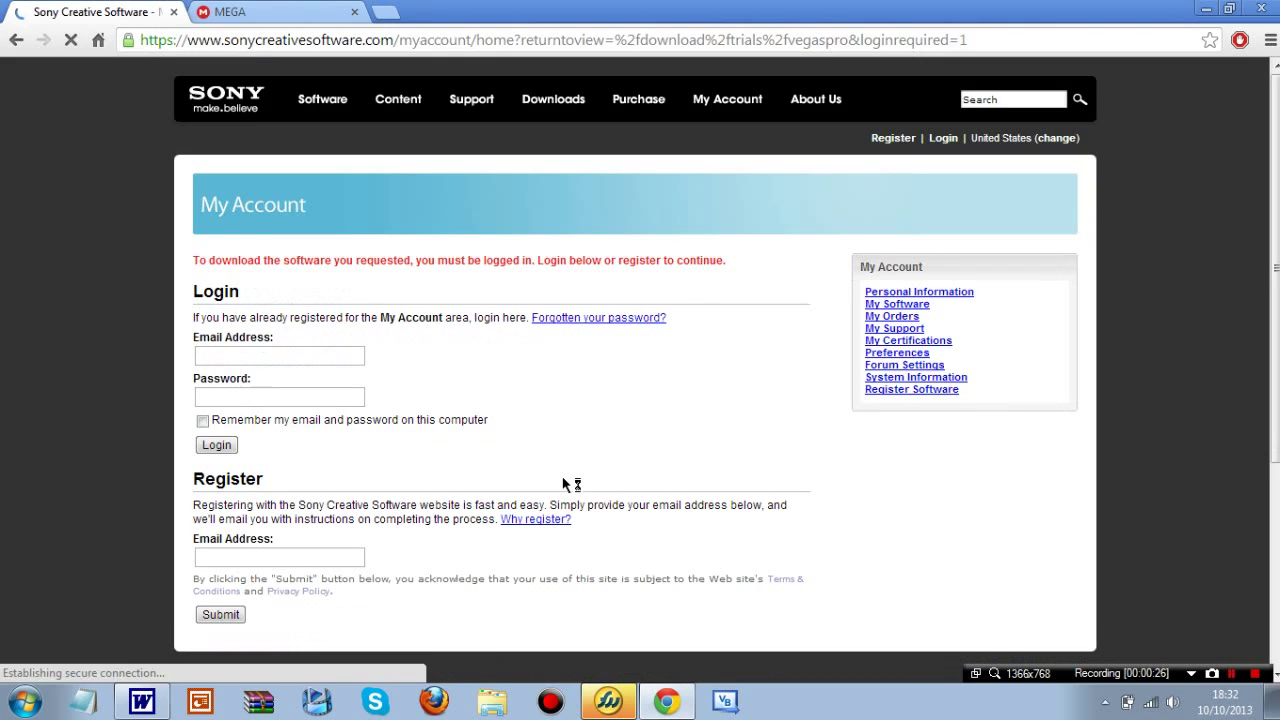
Log in with the saved email and password, then start the Vegas Pro 12.0 installer download
click(288, 355)
text(cam)
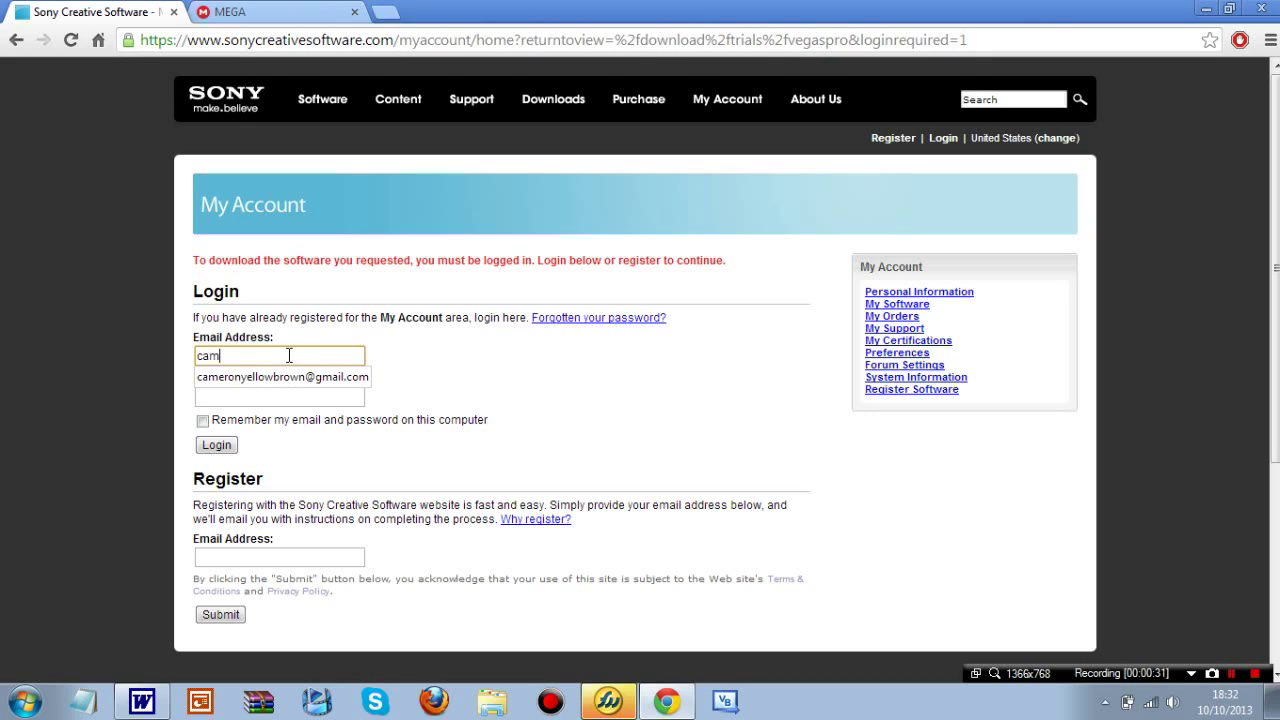
click(298, 377)
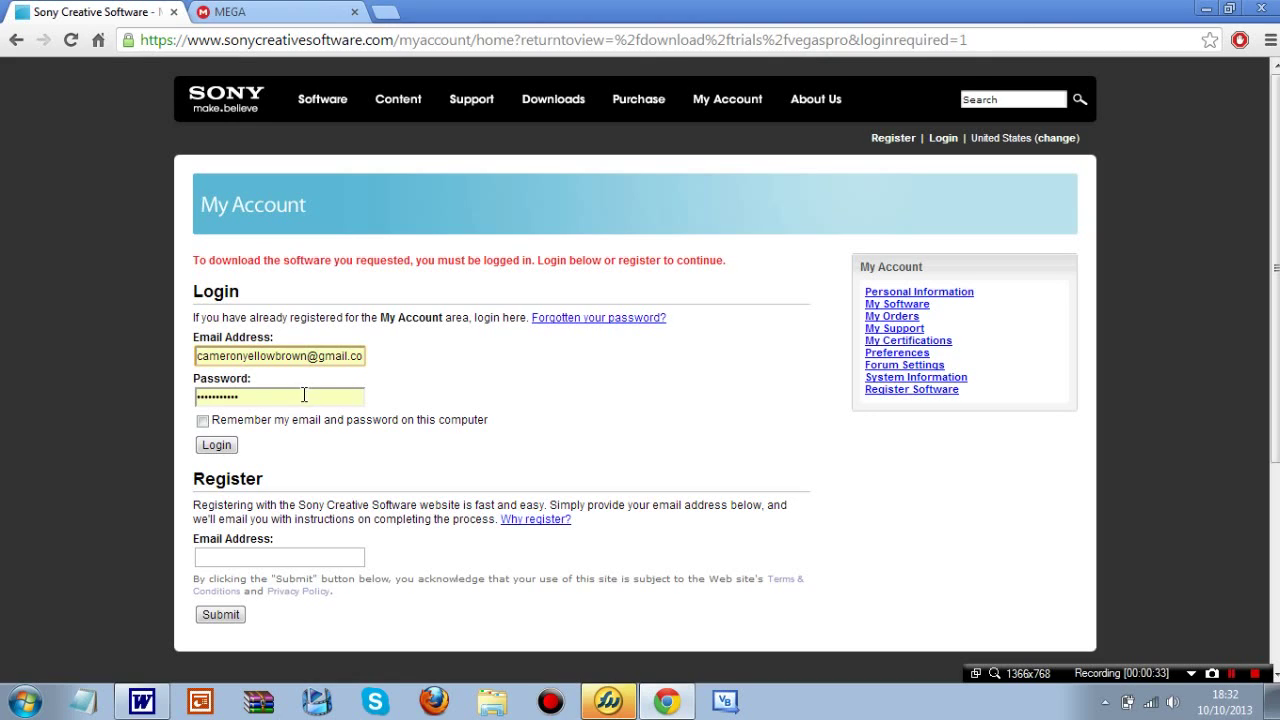
click(216, 446)
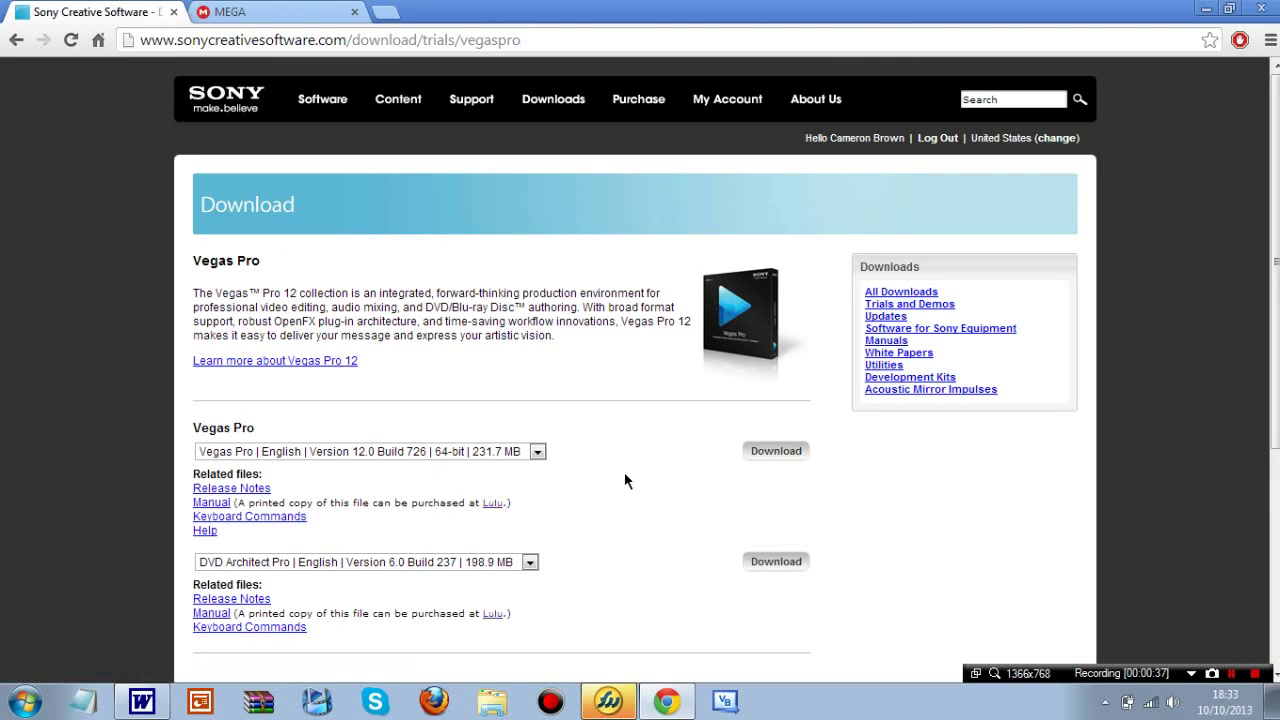
click(771, 455)
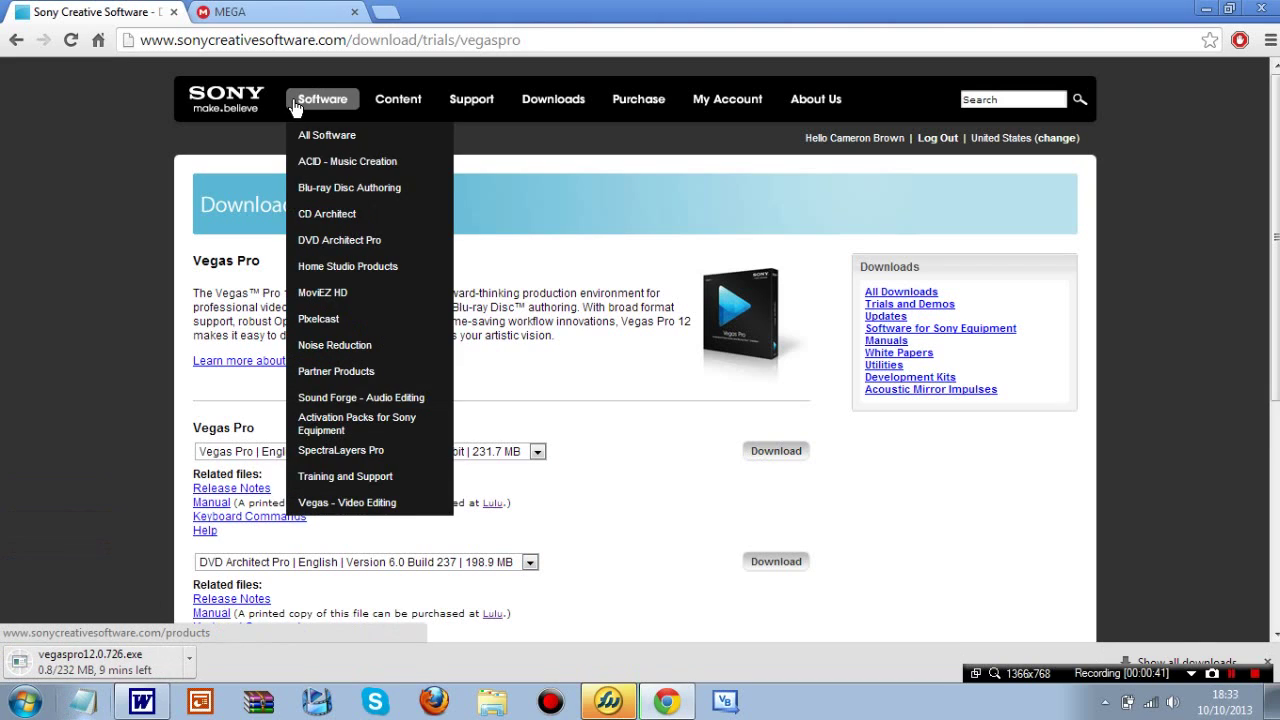
On the MEGA page, download Vegas Pro 12 Patch (64-bit).exe
click(262, 10)
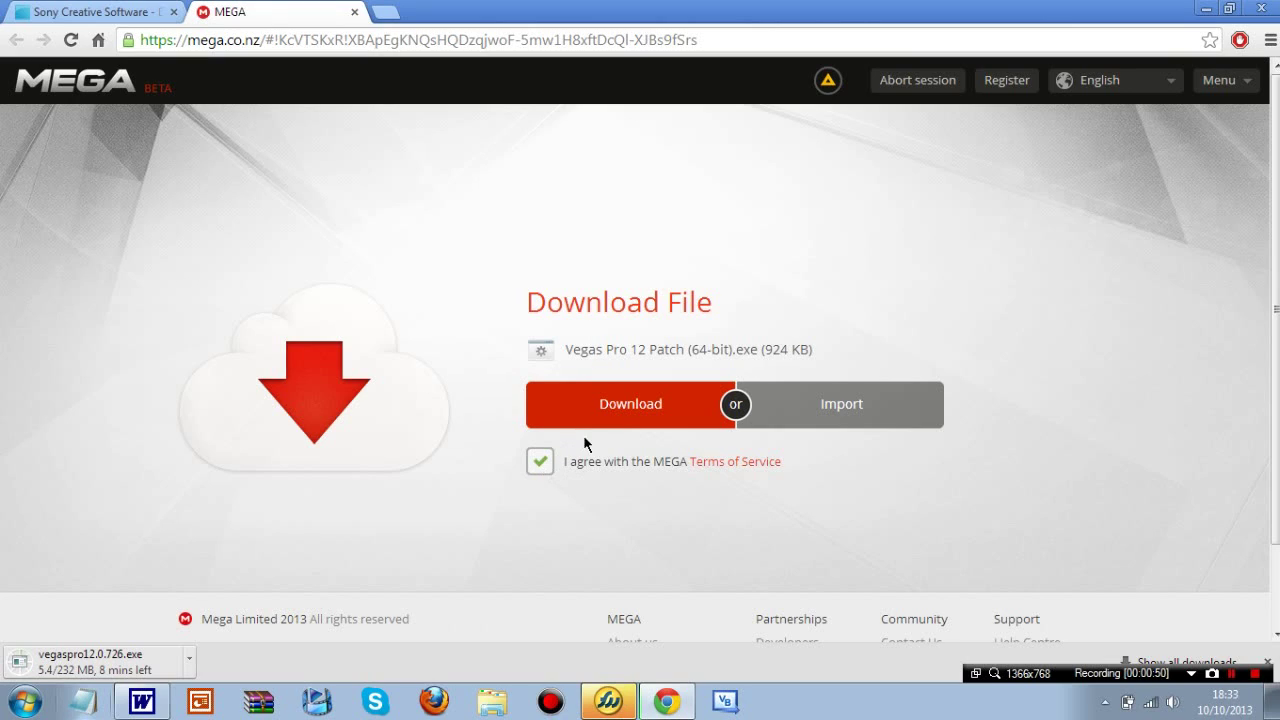
click(618, 403)
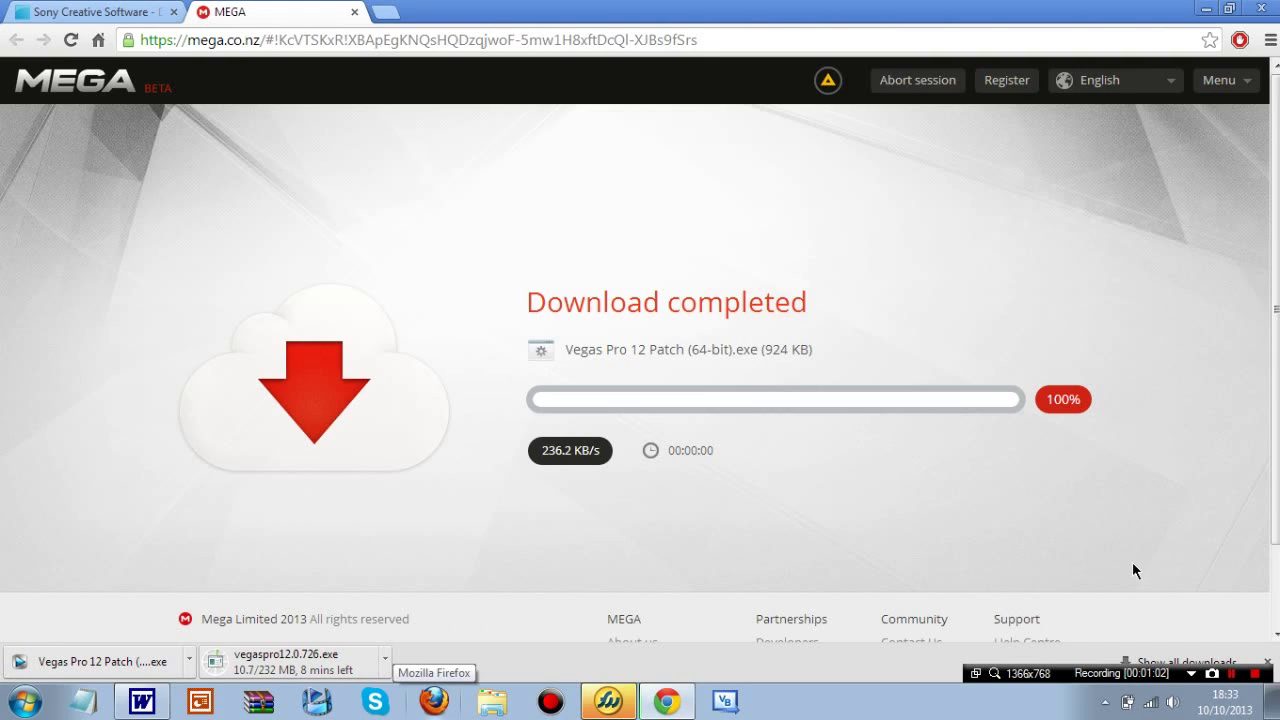
From Chrome's downloads list, reveal vegaspro12.0.726.exe in its Desktop folder
click(1216, 660)
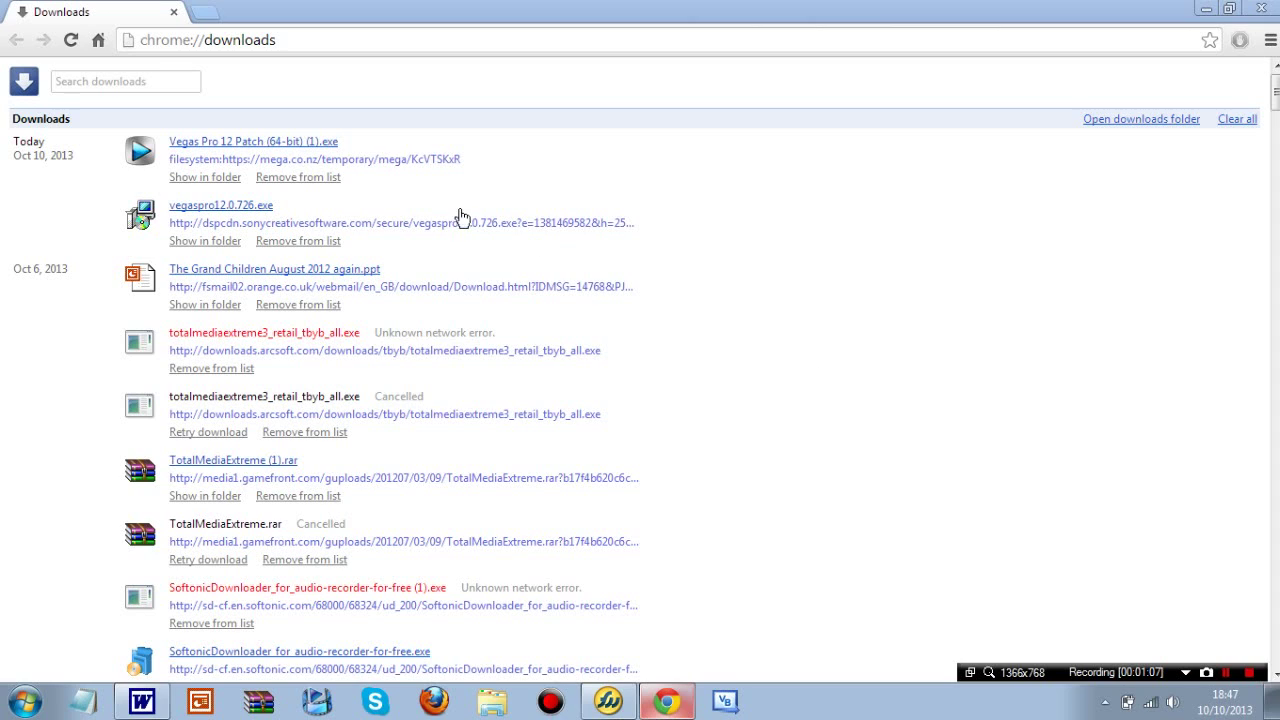
click(230, 241)
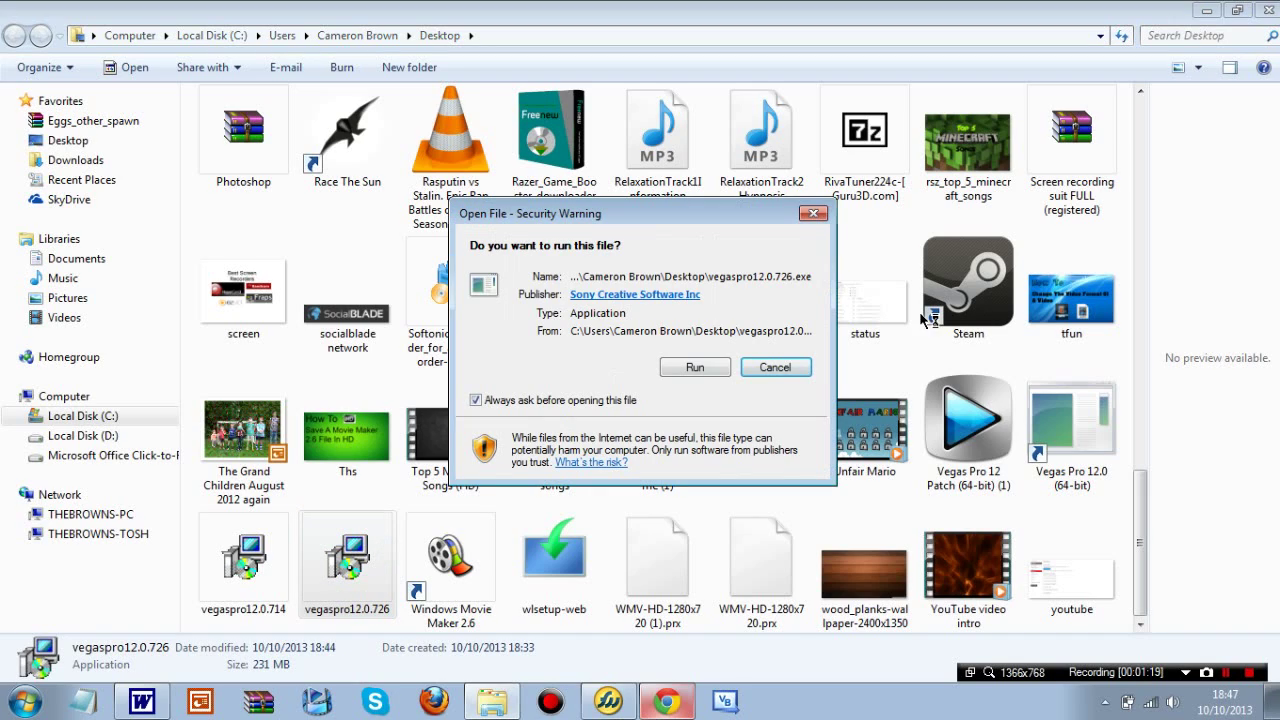
Run the installer in English, accept the EULA, install into Program Files, and finish
click(704, 369)
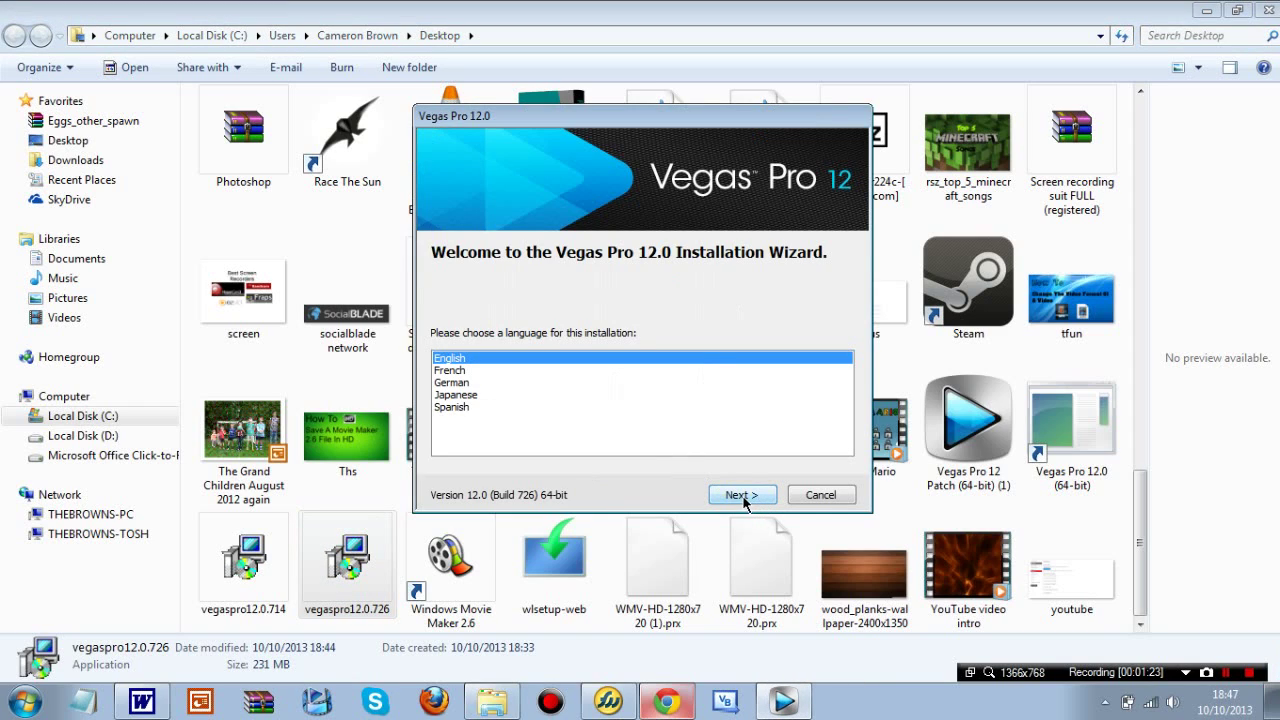
click(742, 495)
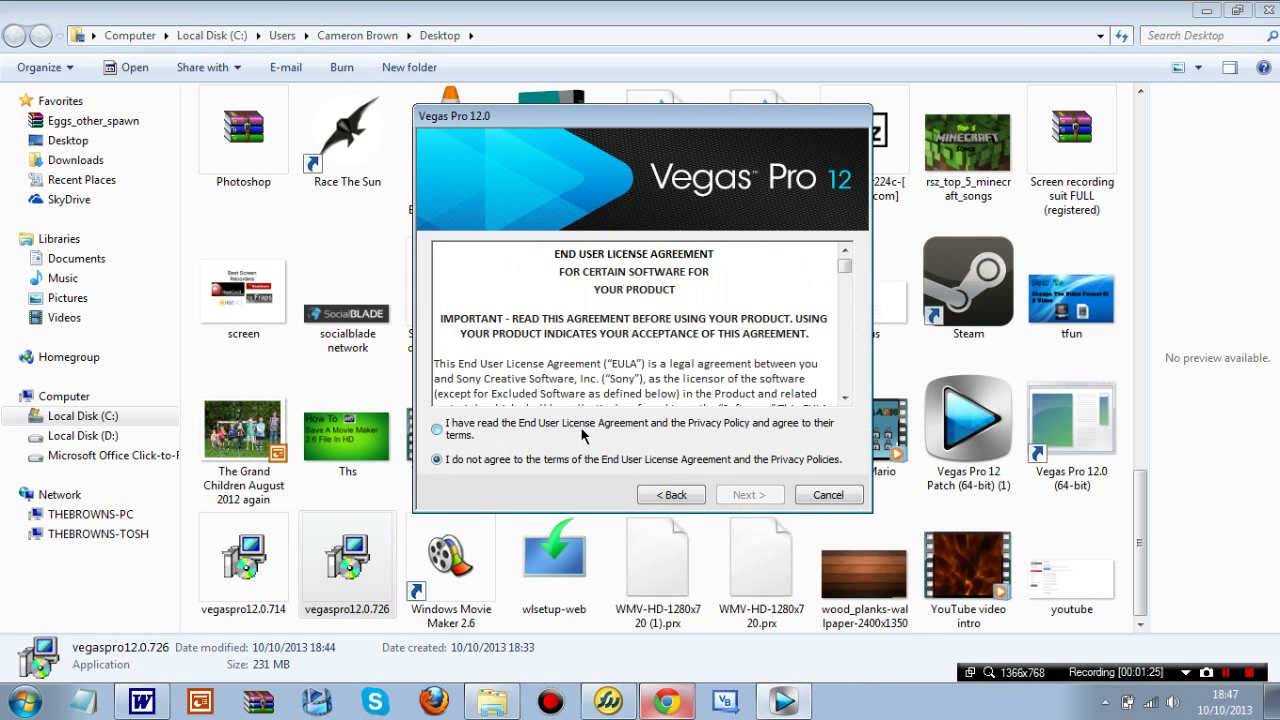
click(583, 432)
click(746, 495)
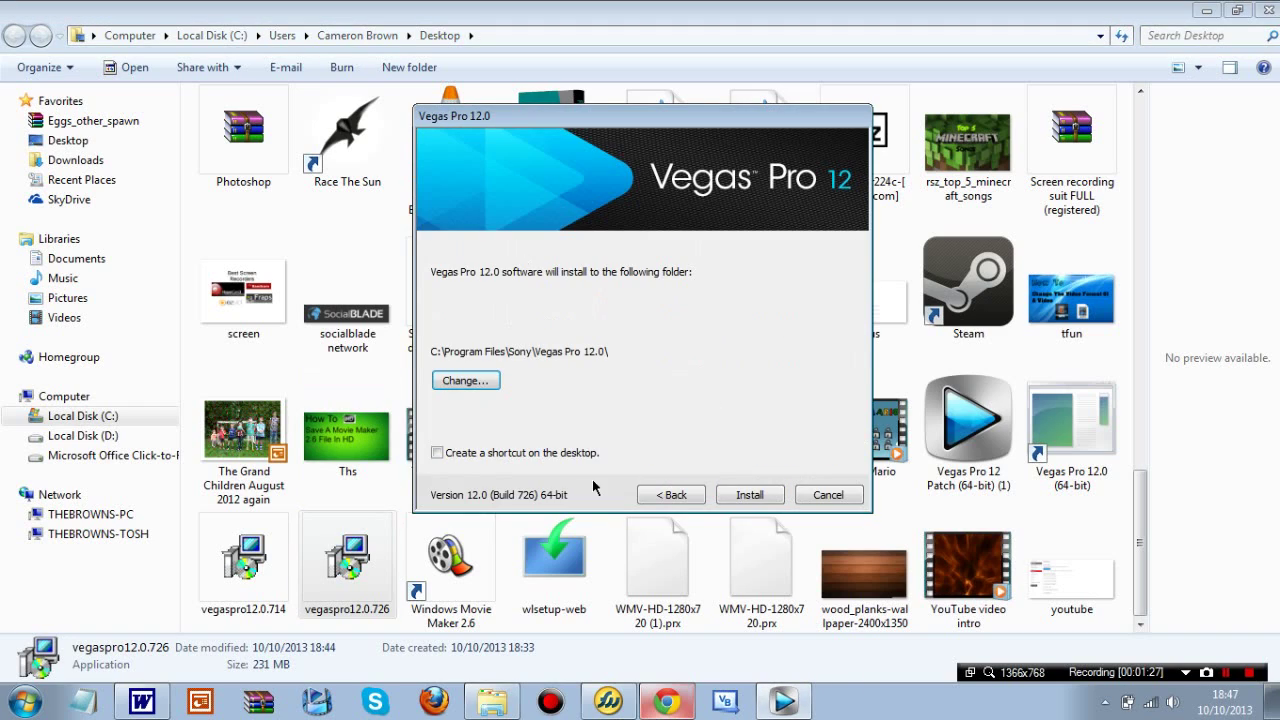
click(745, 495)
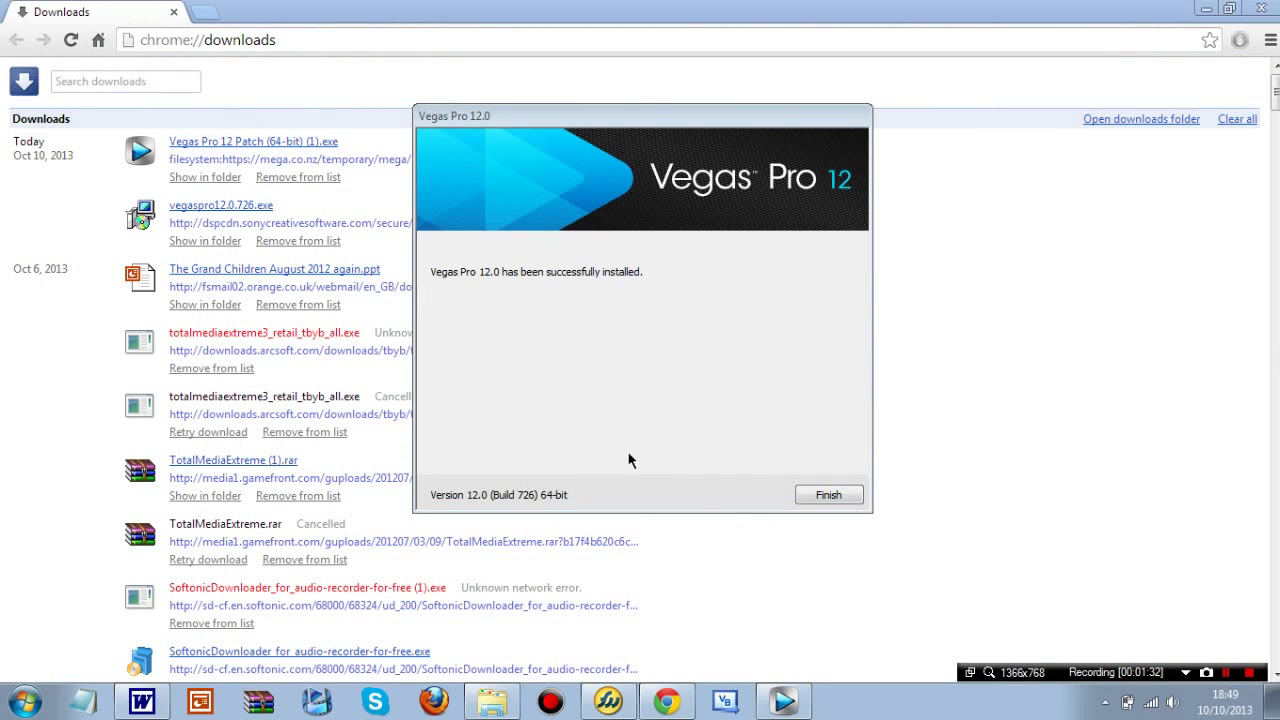
click(826, 496)
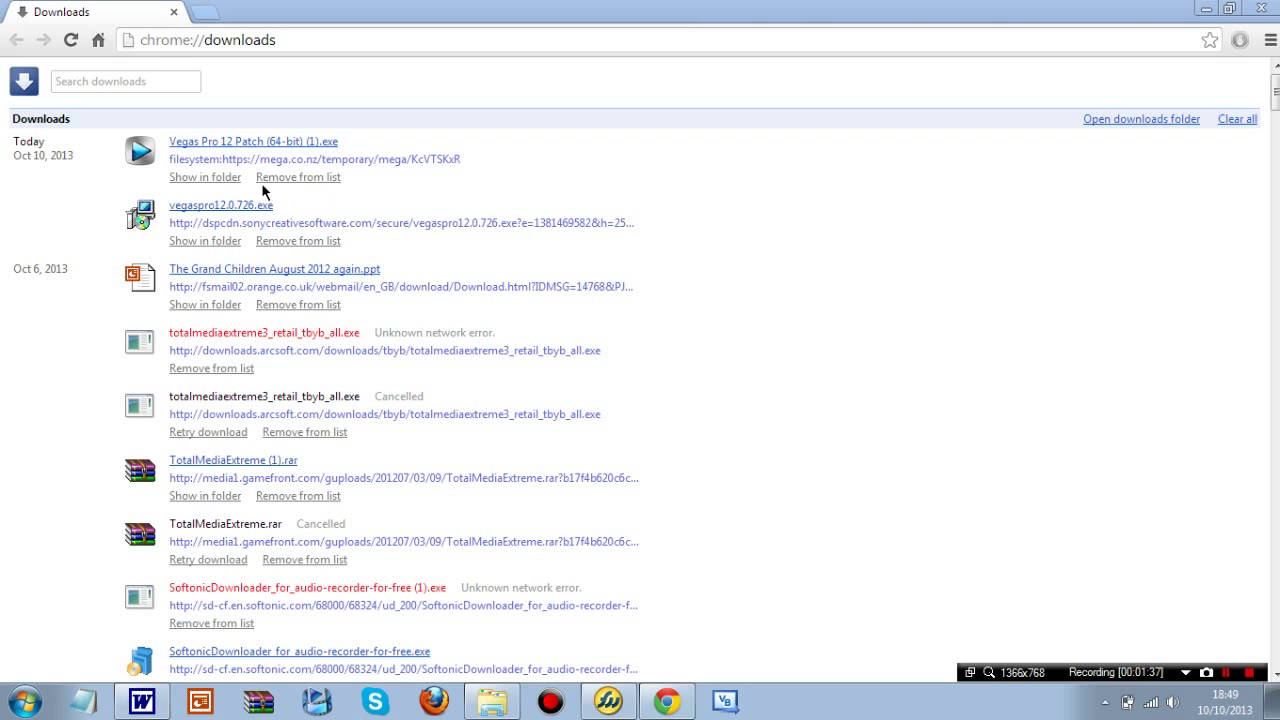
Reveal the patch file's folder, then open Local Disk (C:) from Computer
click(228, 179)
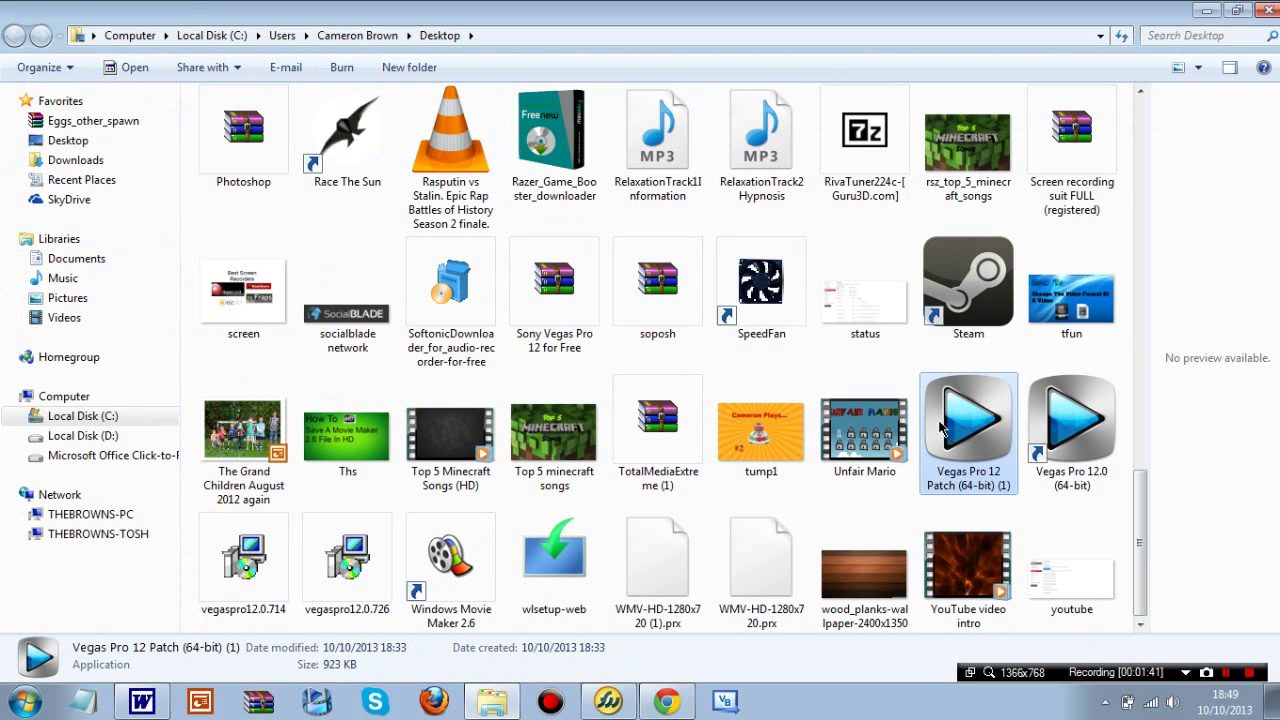
click(12, 708)
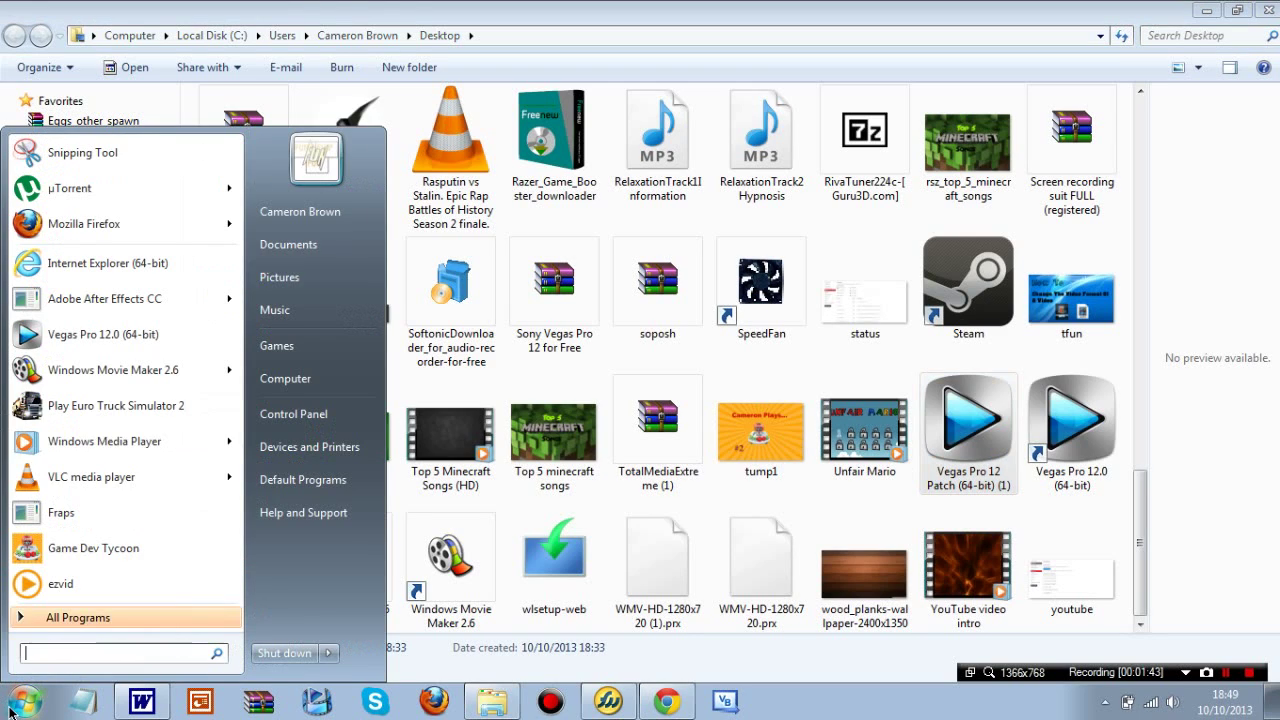
click(307, 390)
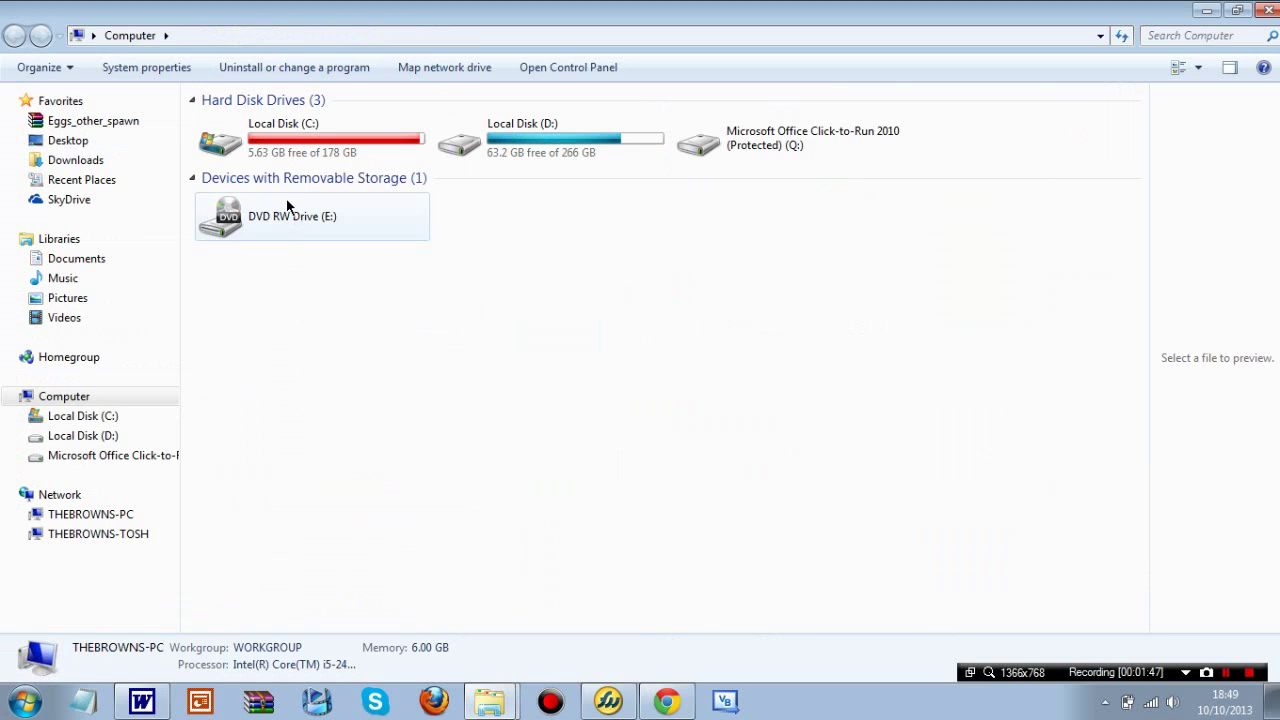
double_click(273, 160)
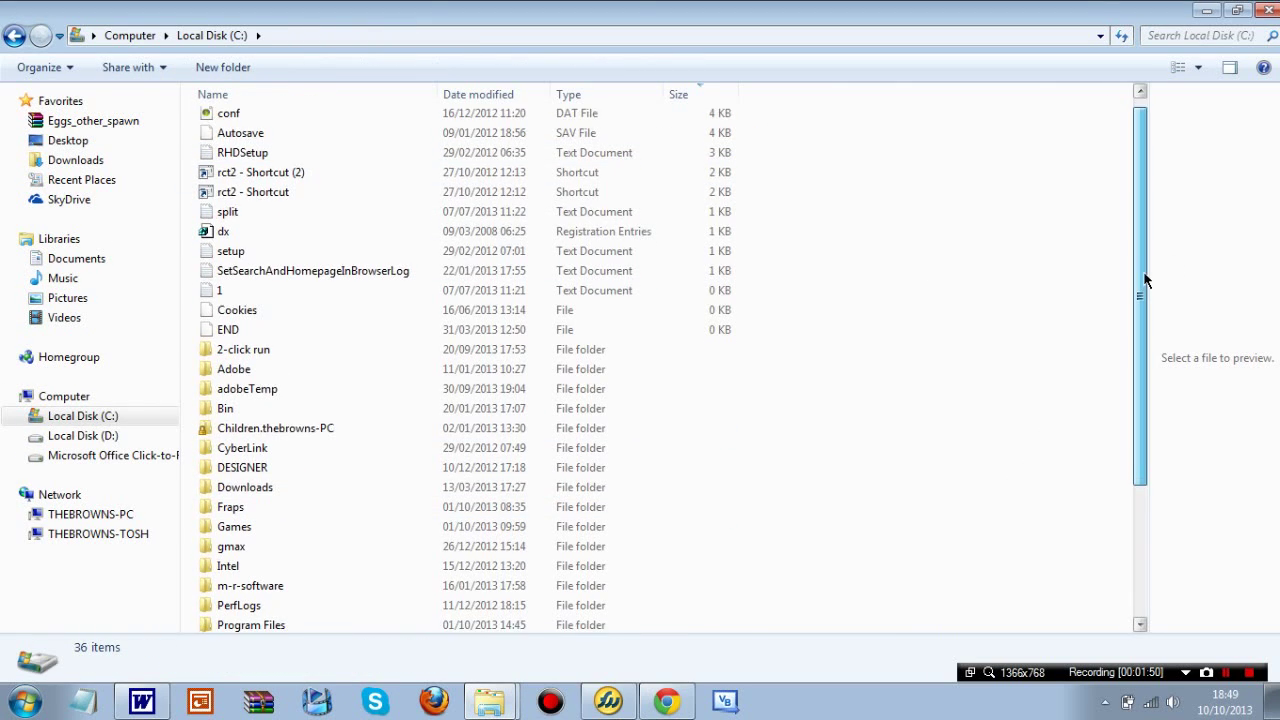
Browse to Program Files\Sony\Vegas Pro 12.0, then return to the Desktop folder window
drag(1145, 281, 1100, 424)
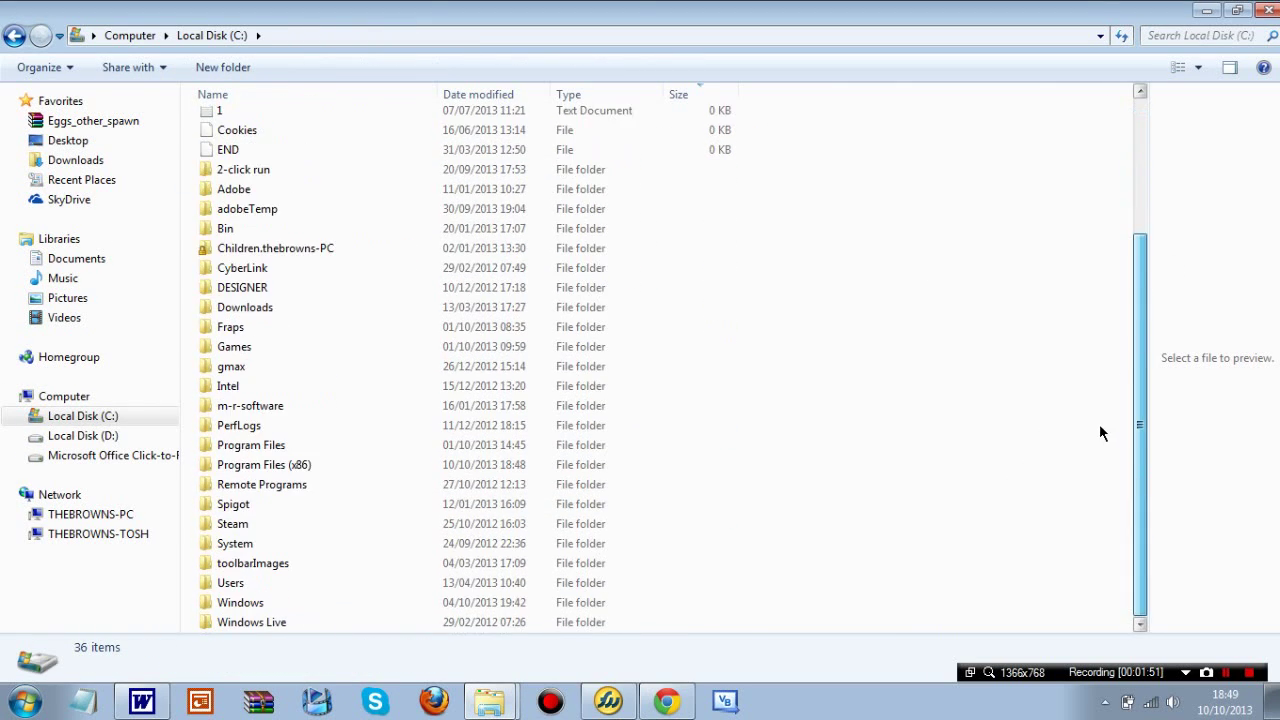
double_click(338, 452)
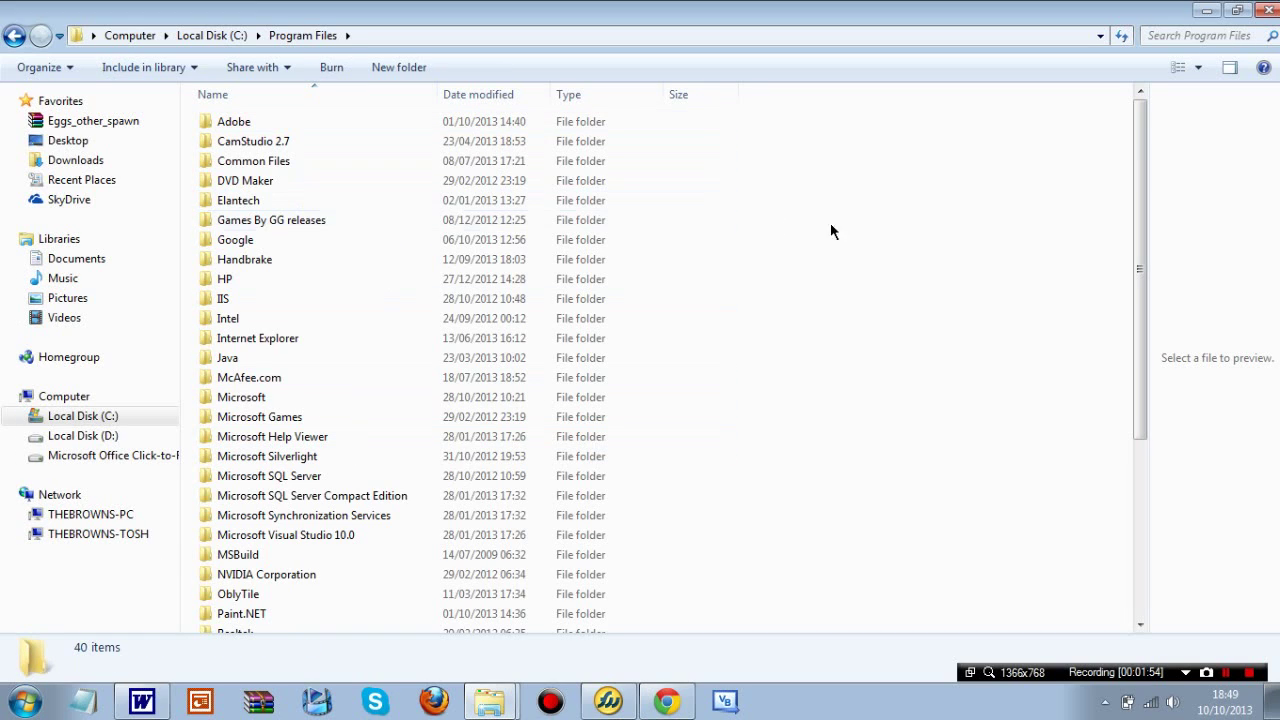
drag(1140, 225, 1146, 330)
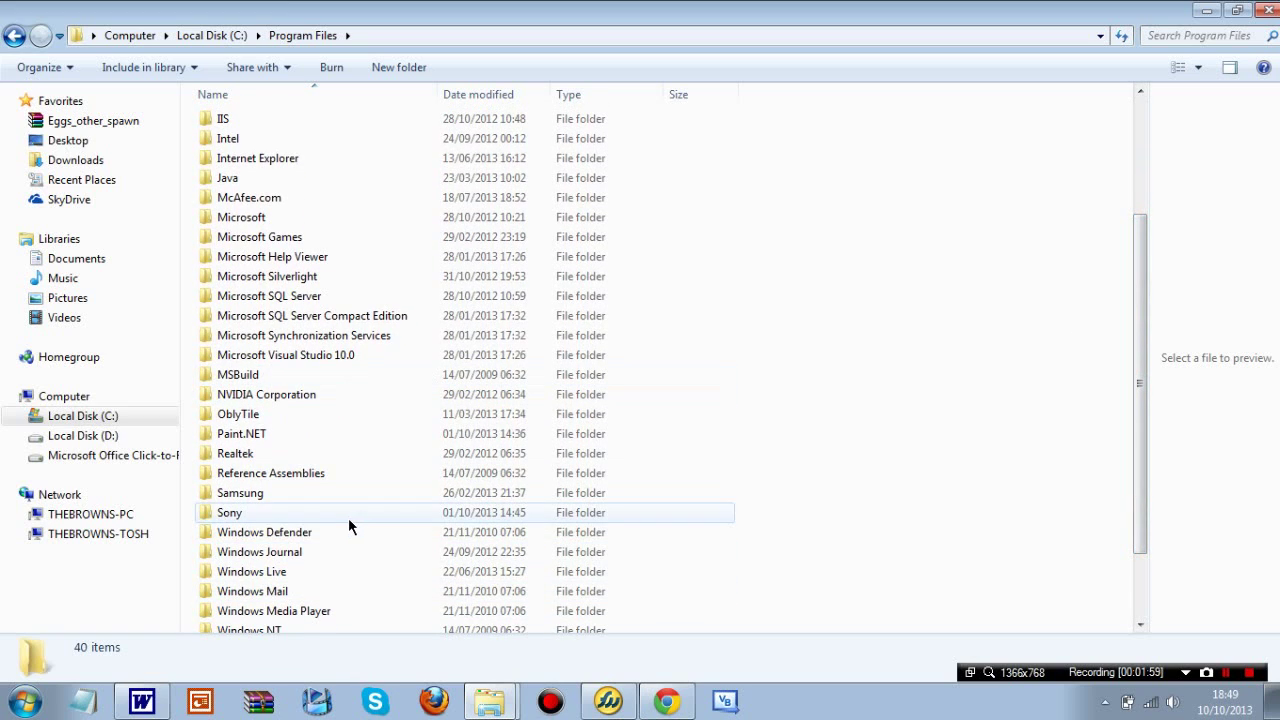
double_click(349, 519)
double_click(290, 120)
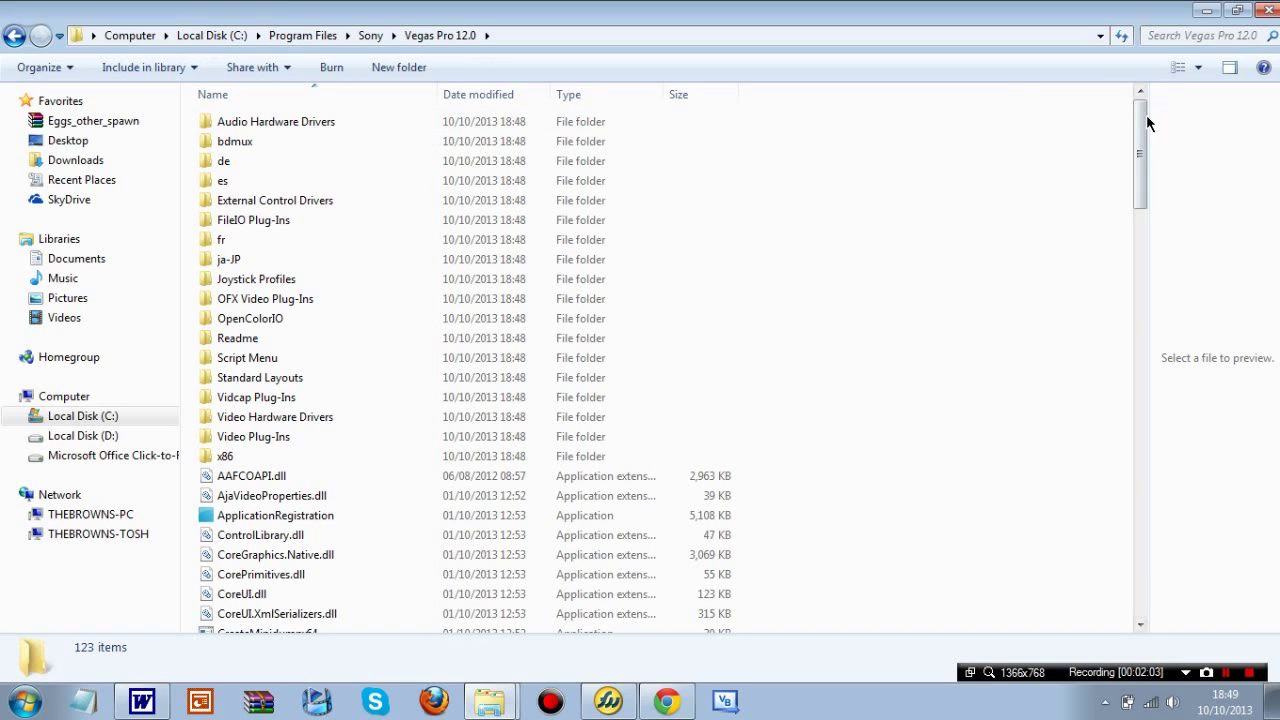
drag(1146, 121, 1146, 150)
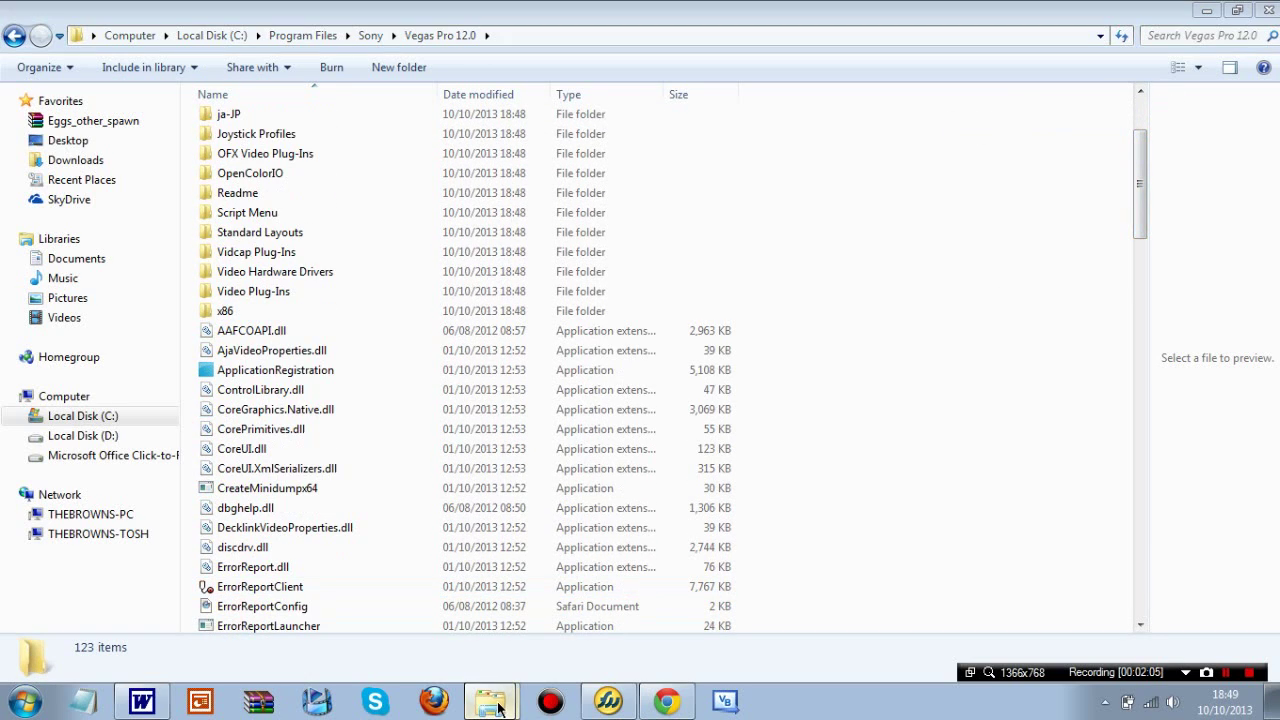
mouse_move(490, 701)
click(470, 622)
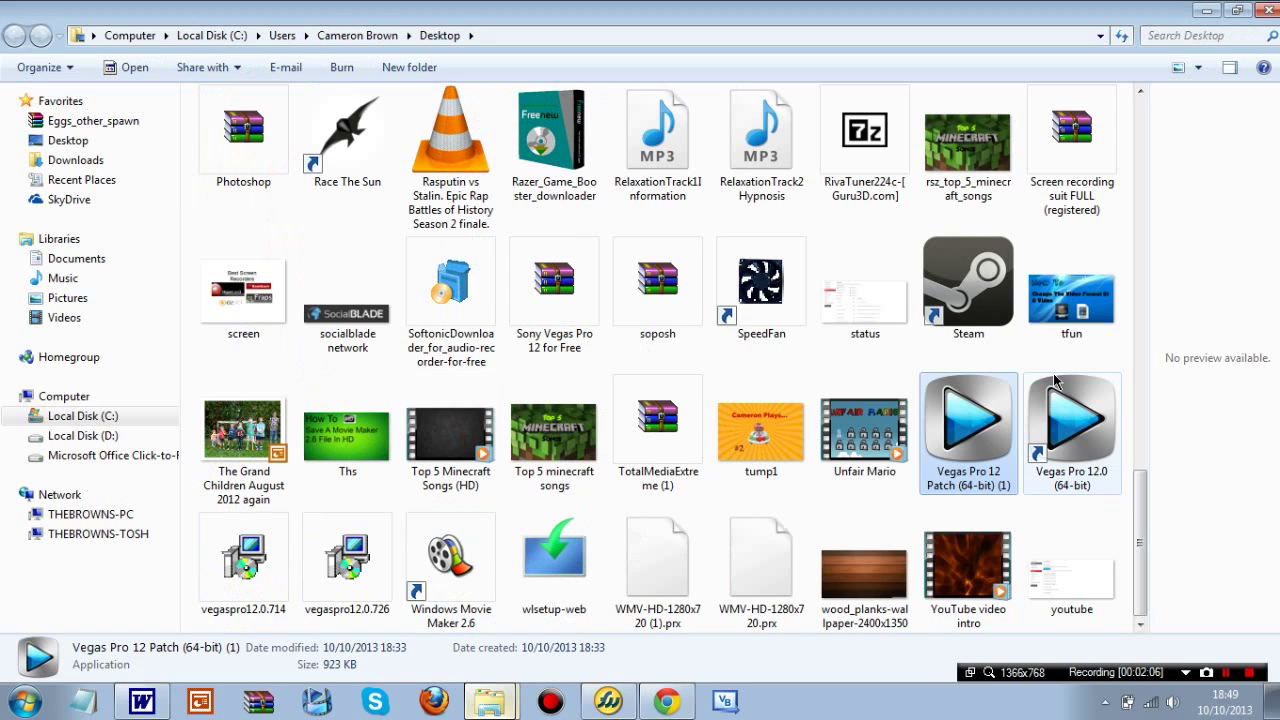
Move the Vegas Pro 12 patch into the Vegas Pro 12.0 folder, replacing the existing copy
drag(976, 428, 520, 700)
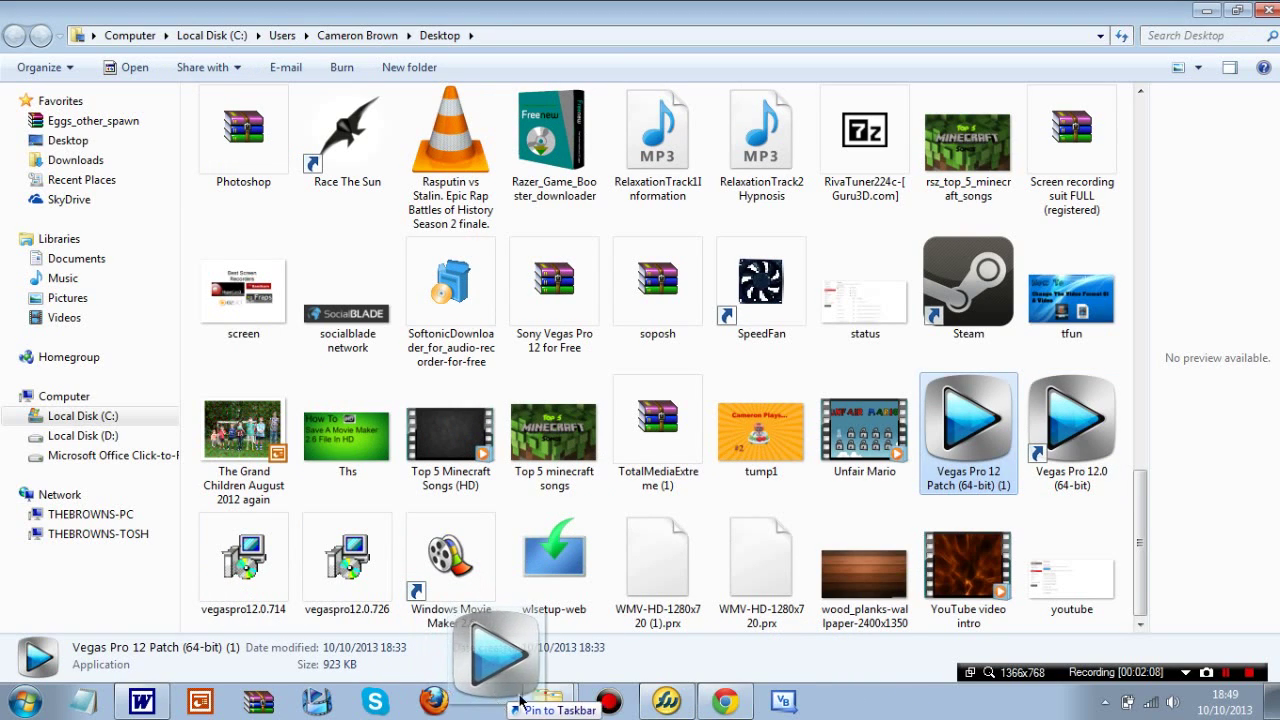
mouse_move(520, 700)
mouse_down()
mouse_move(485, 665)
mouse_move(1023, 326)
mouse_up()
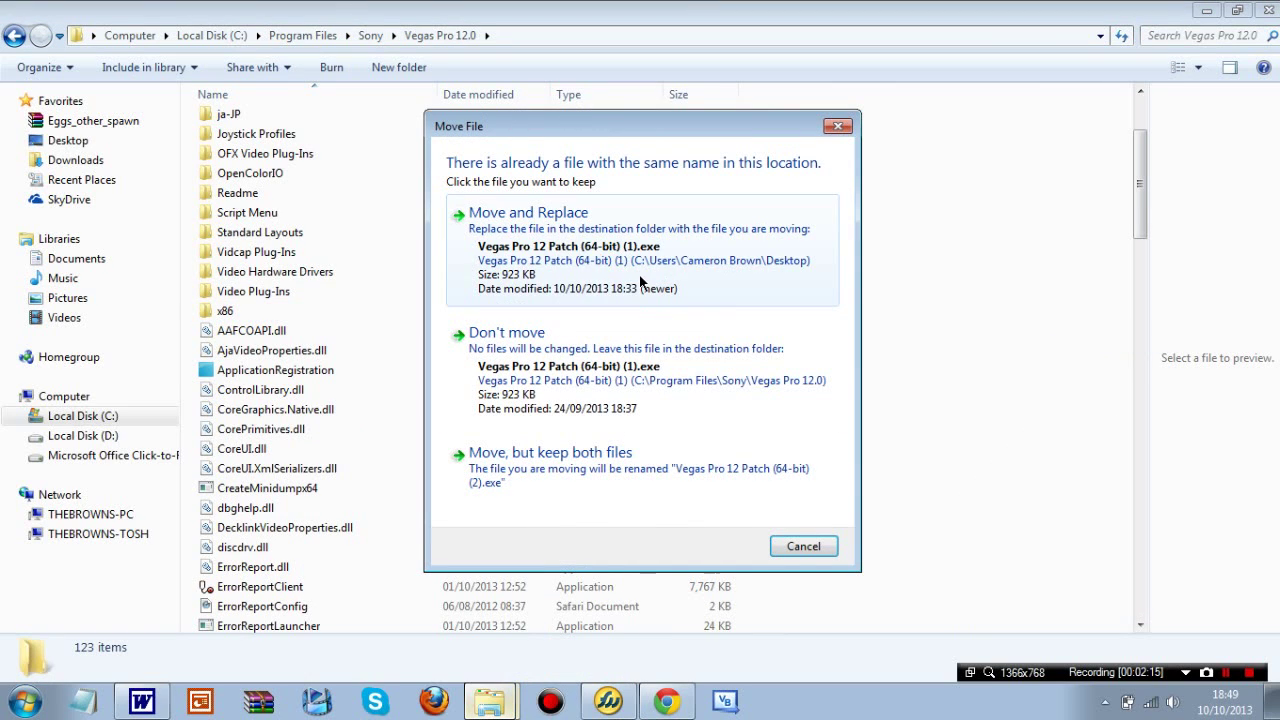
click(641, 283)
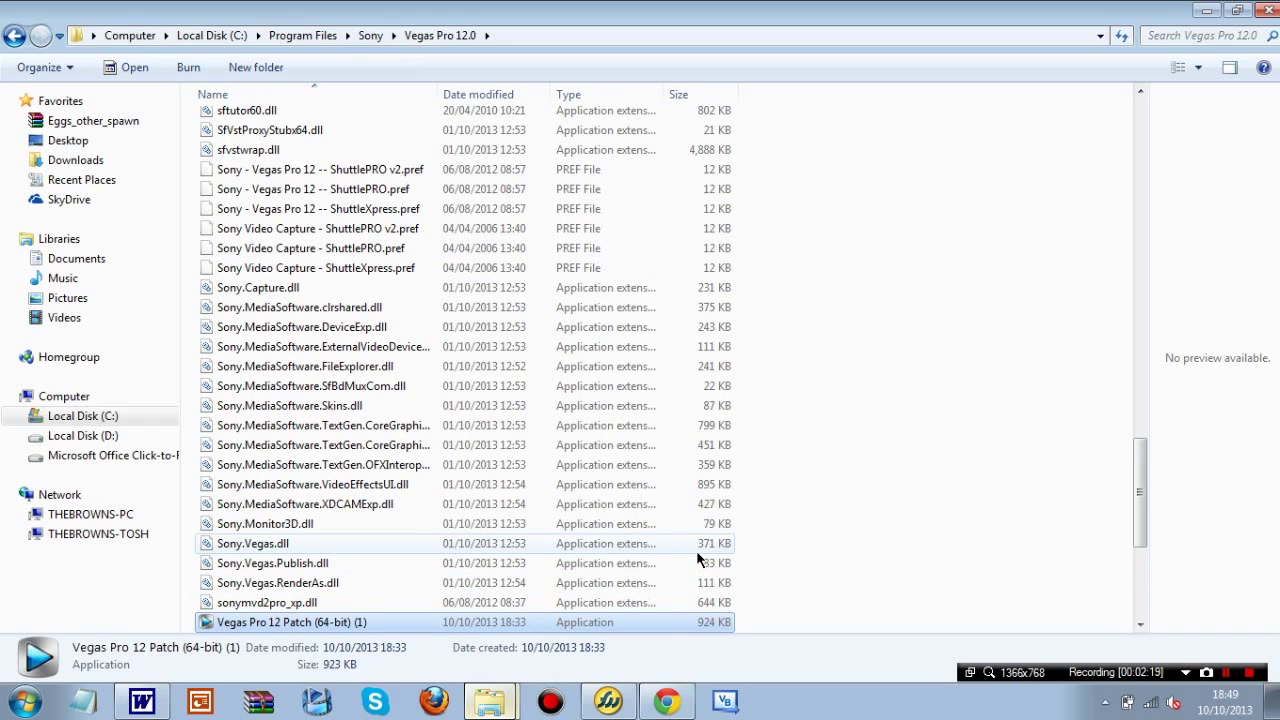
Run the patch from the Vegas Pro 12.0 folder and close it when done
key(XF86AudioMute)
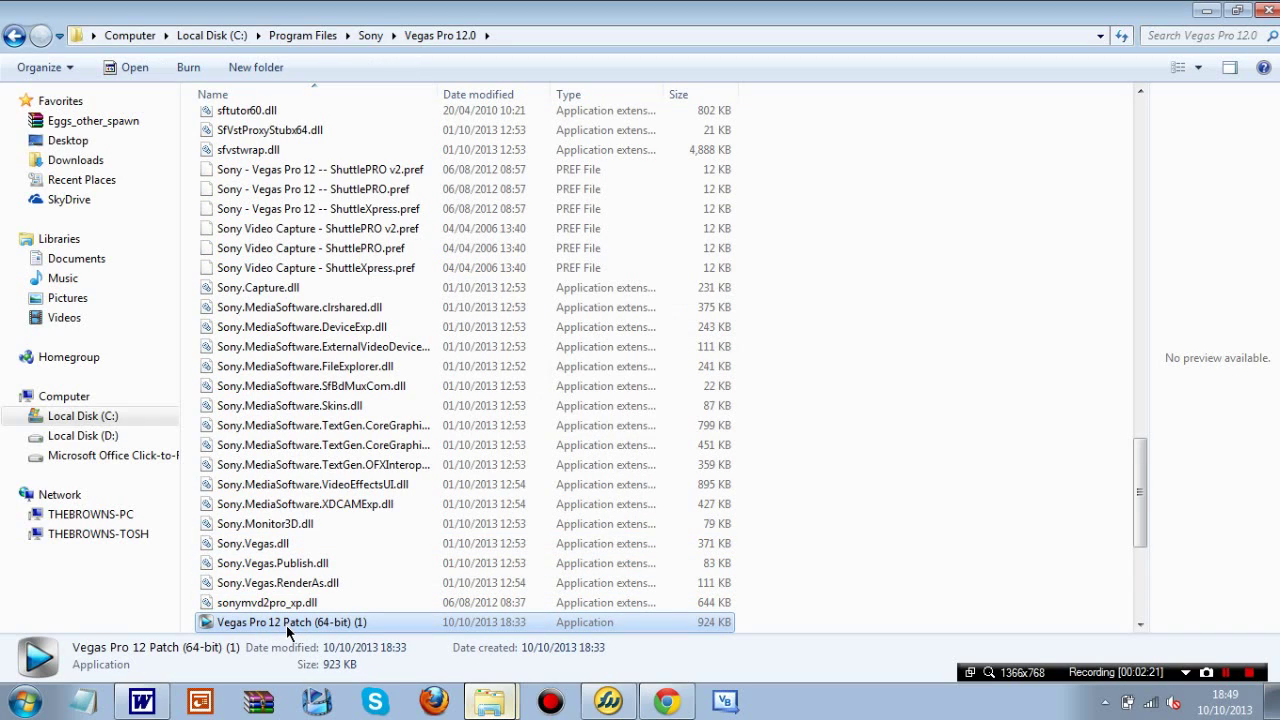
double_click(286, 624)
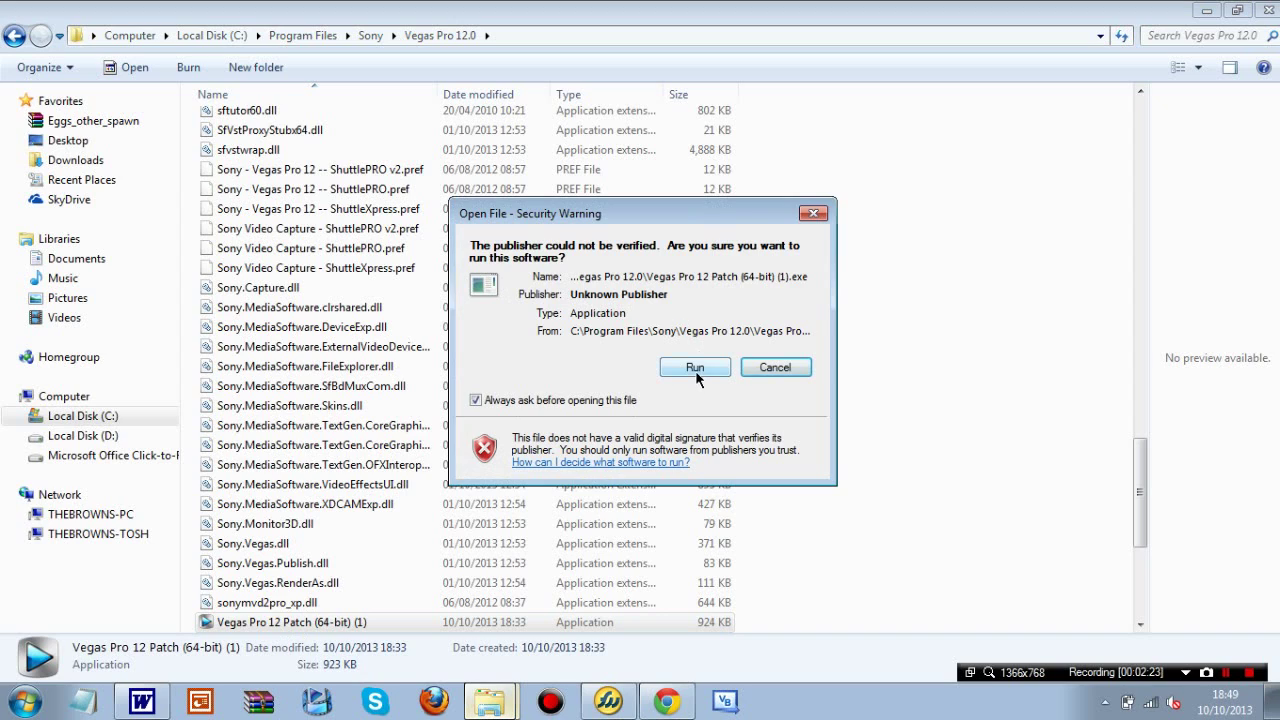
click(697, 372)
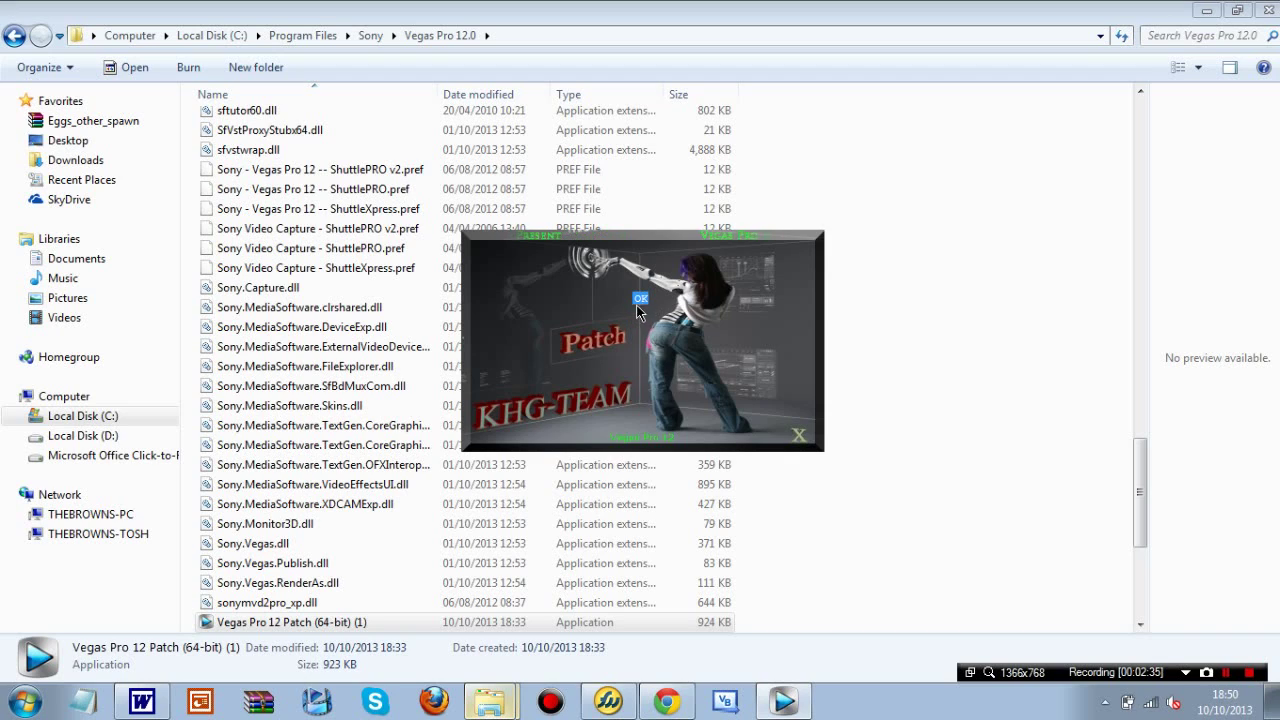
click(795, 441)
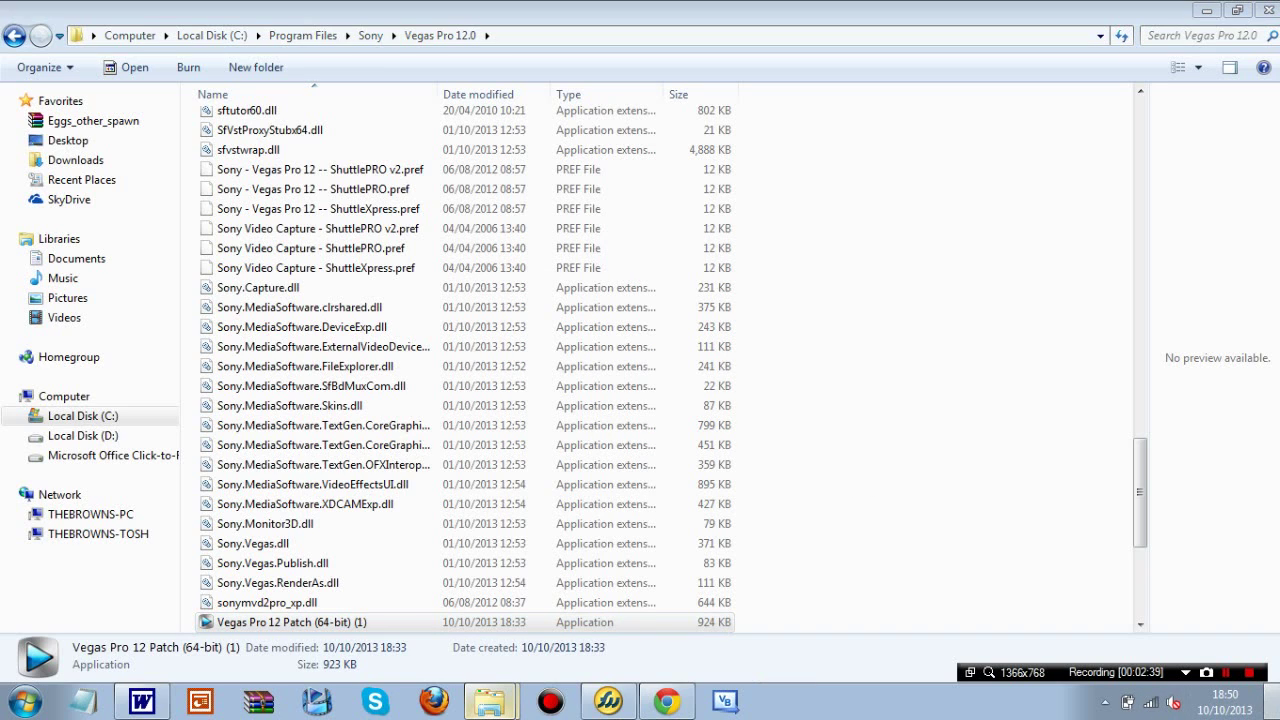
Drag Vegas Pro 12.0 (64-bit) from a Start search for 'vegas' onto the desktop, replacing the old shortcut
click(1265, 700)
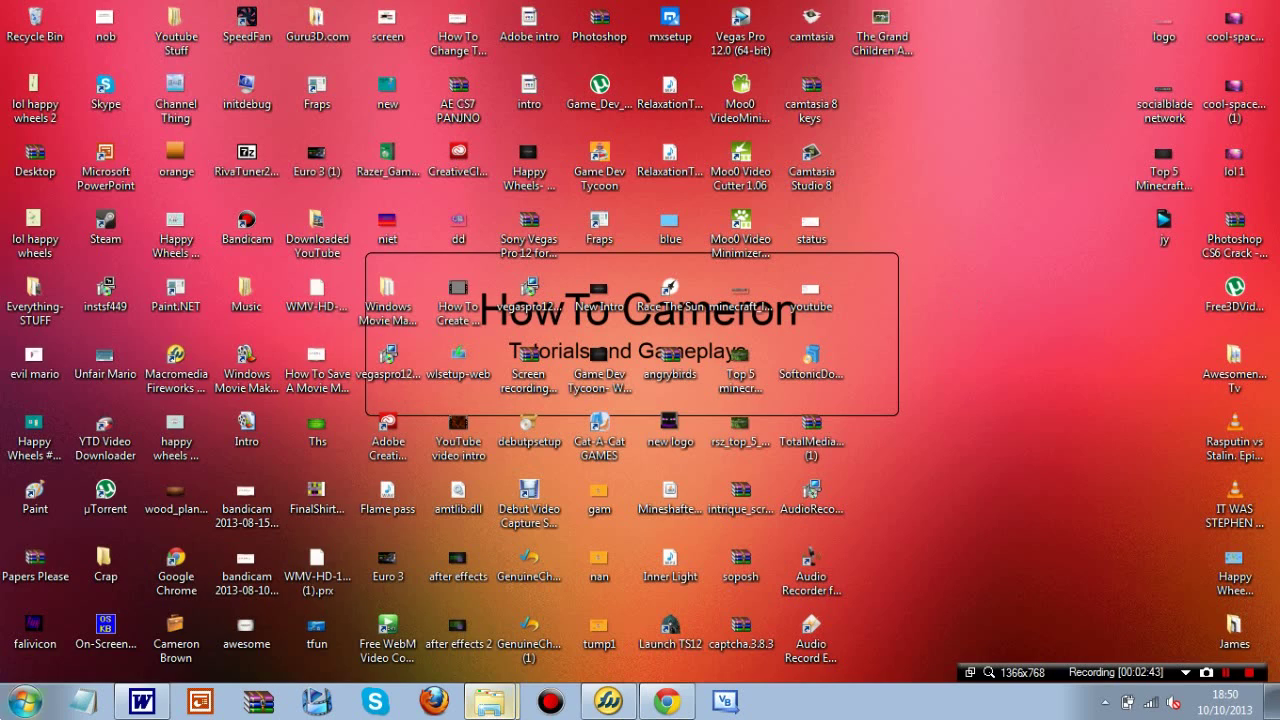
click(24, 700)
text(vegas)
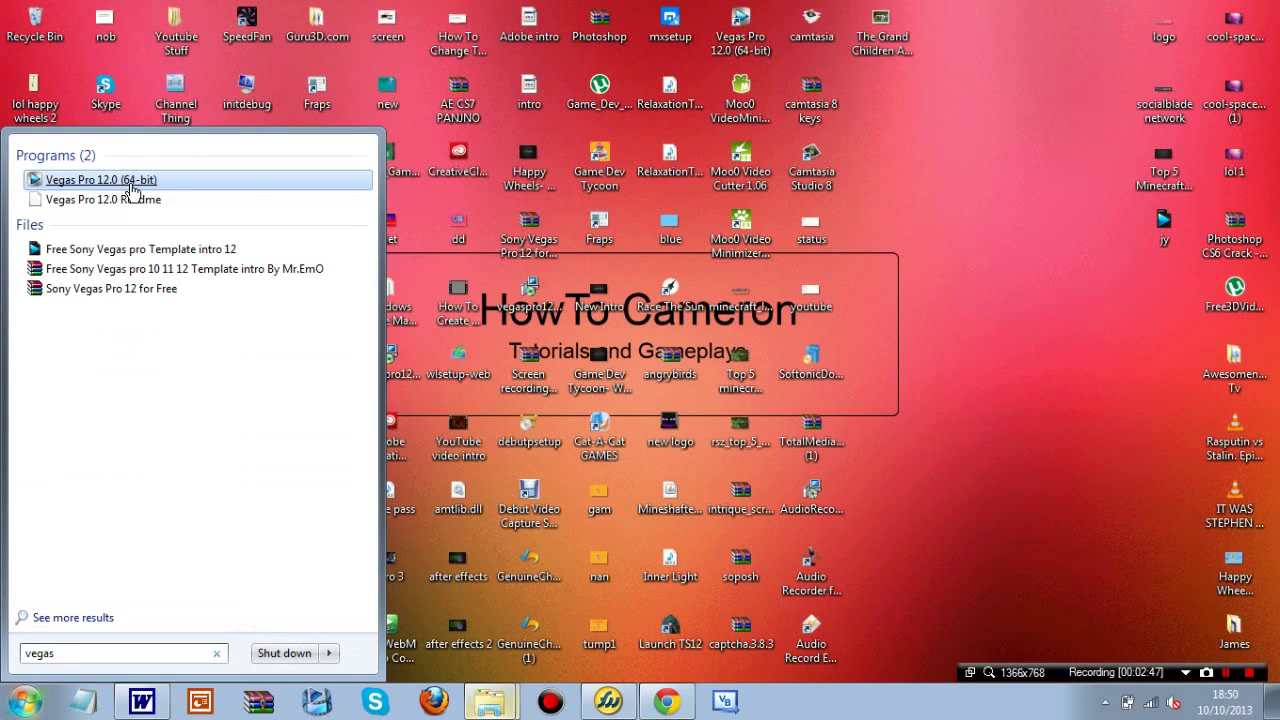
mouse_move(129, 183)
mouse_down()
mouse_move(958, 138)
mouse_move(890, 120)
mouse_up()
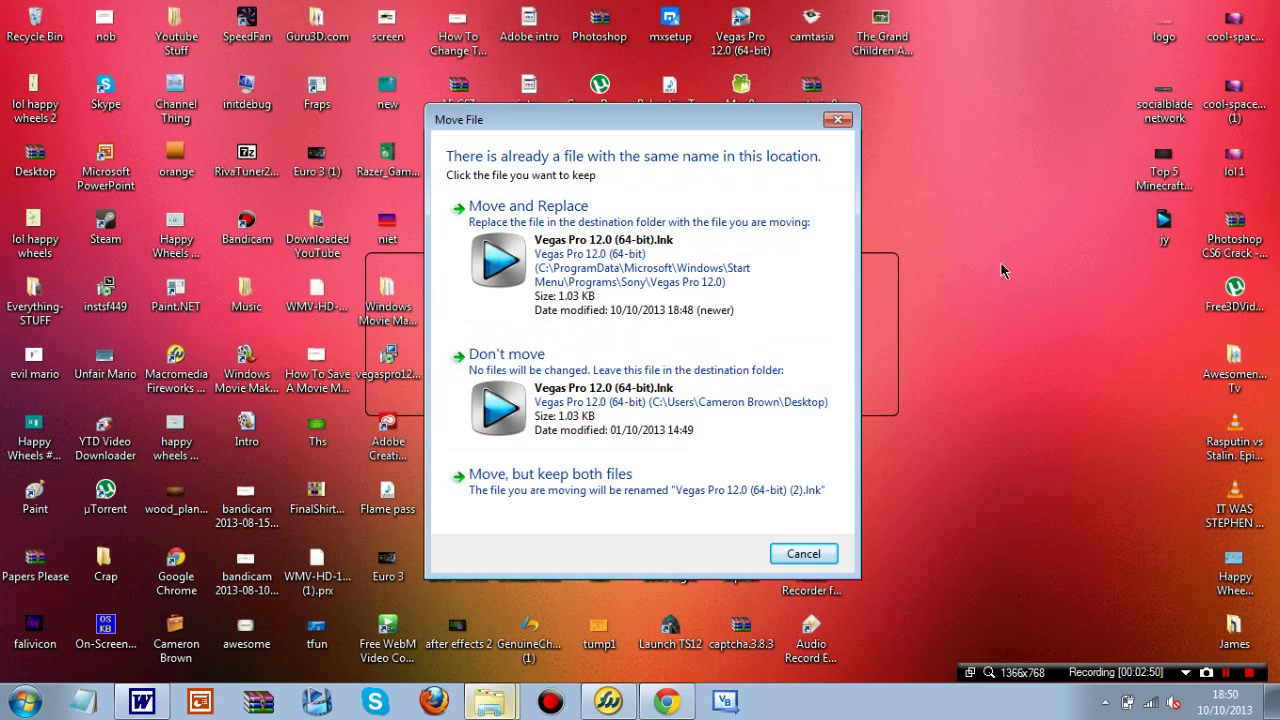
click(573, 252)
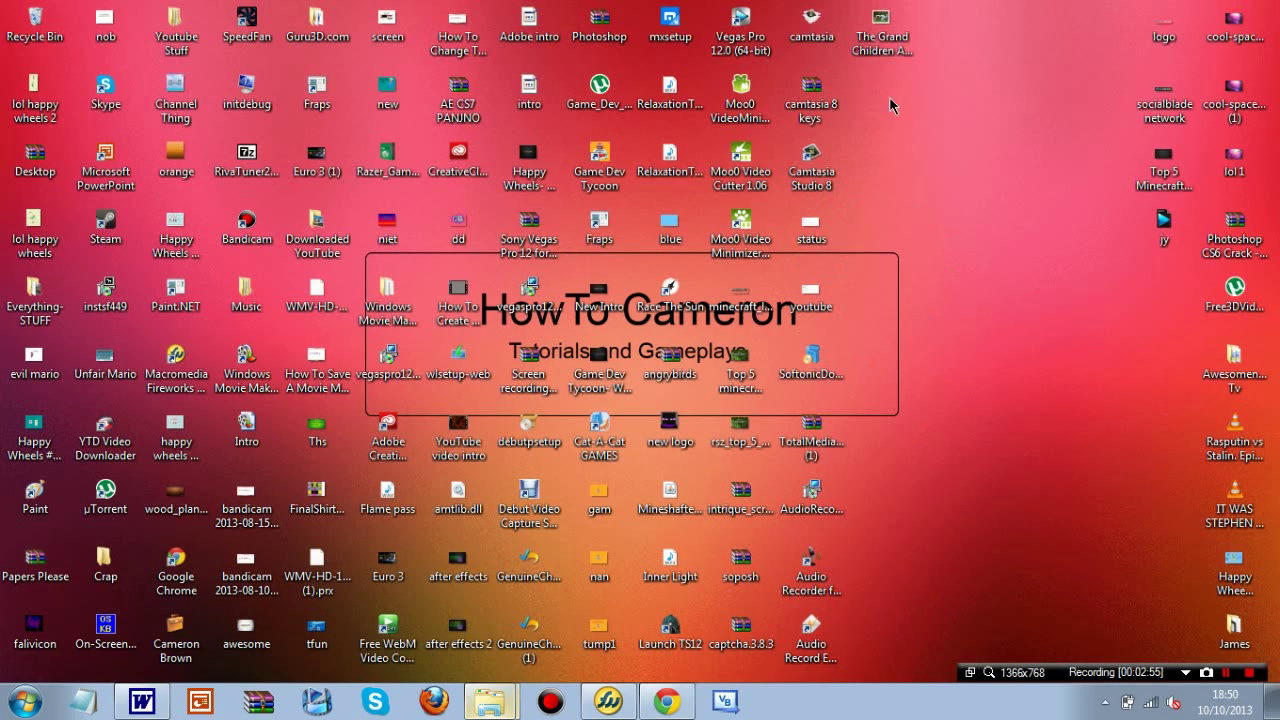